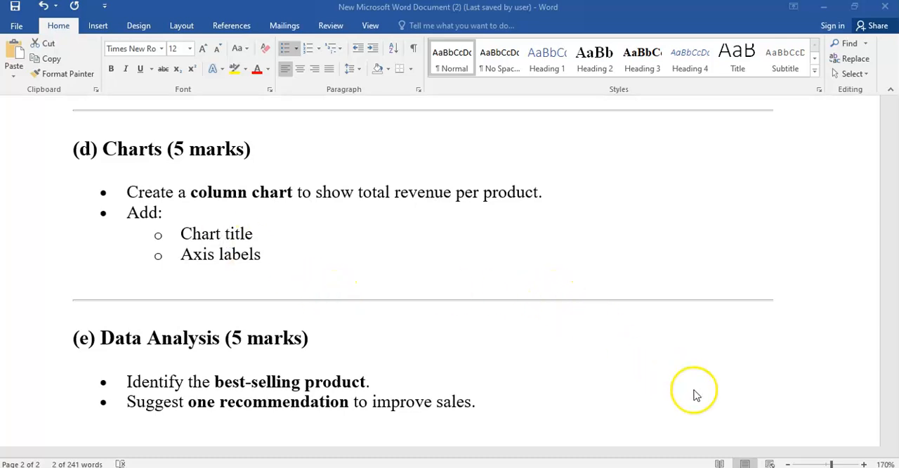
- Switch to the Excel sales workbook and insert a clustered column chart from the Product (A2:A5) and Total Revenue (G2:G5) data
left_click(727, 466)
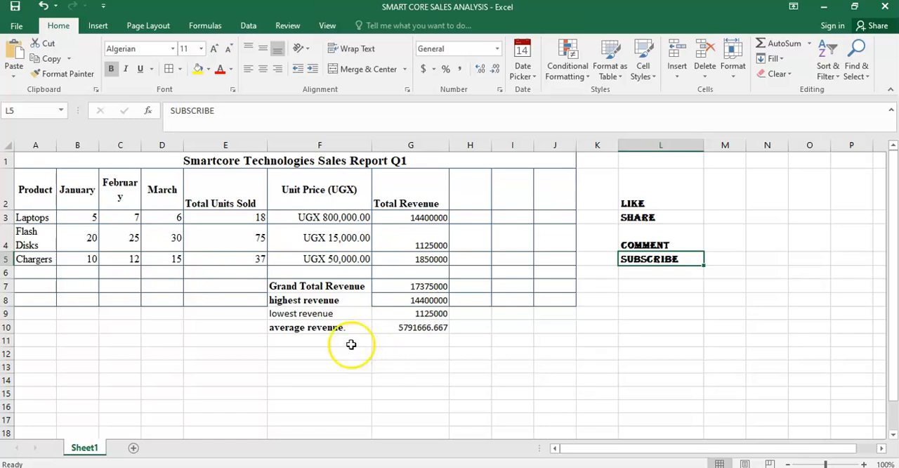
left_click_drag(37, 184, 38, 258)
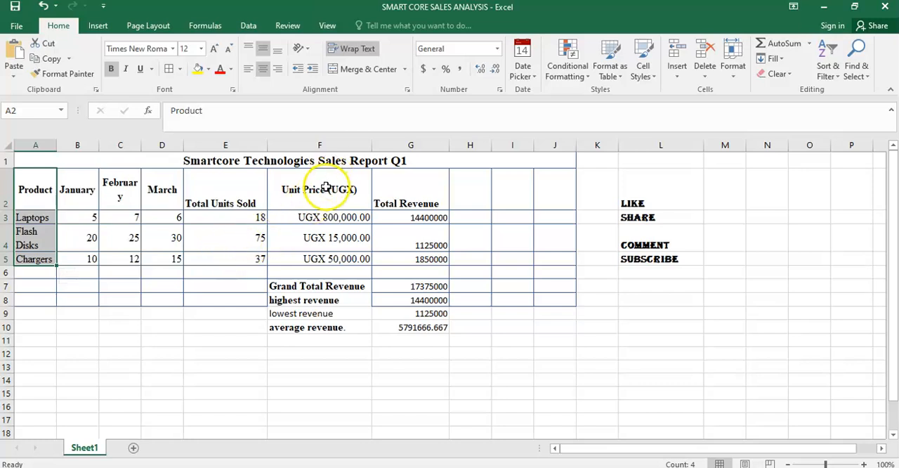
left_click(412, 201, "ctrl")
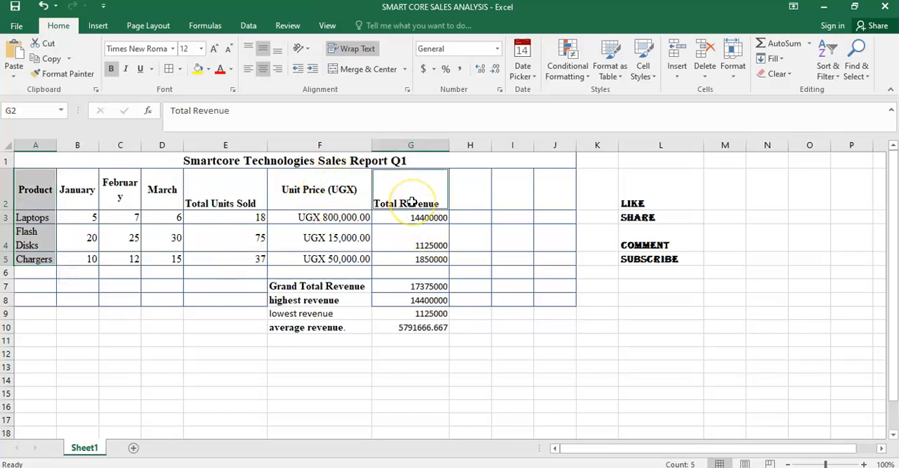
left_click_drag(411, 205, 415, 259)
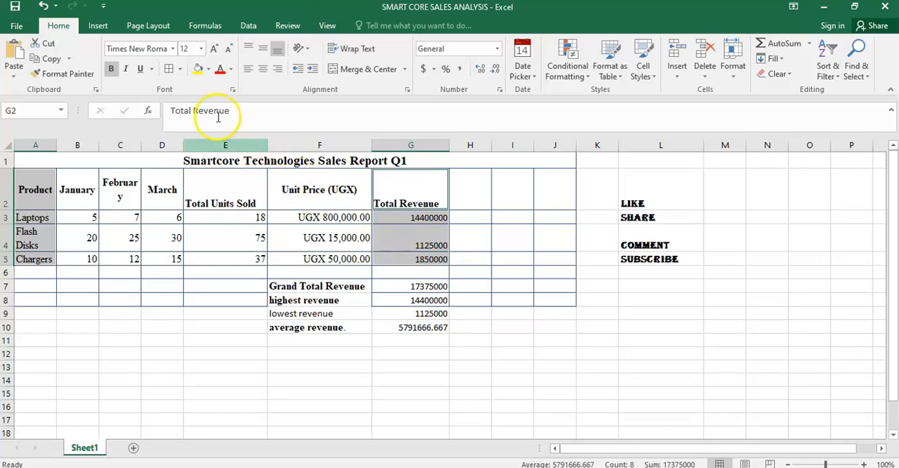
left_click(99, 28)
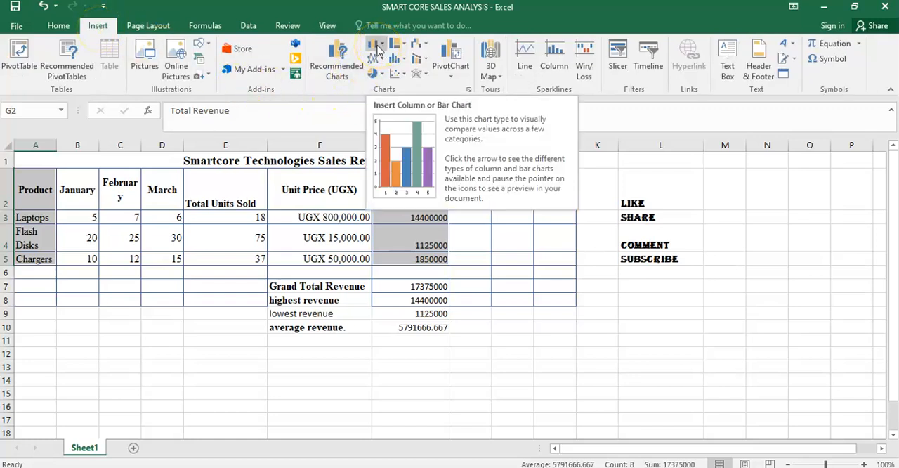
left_click(347, 58)
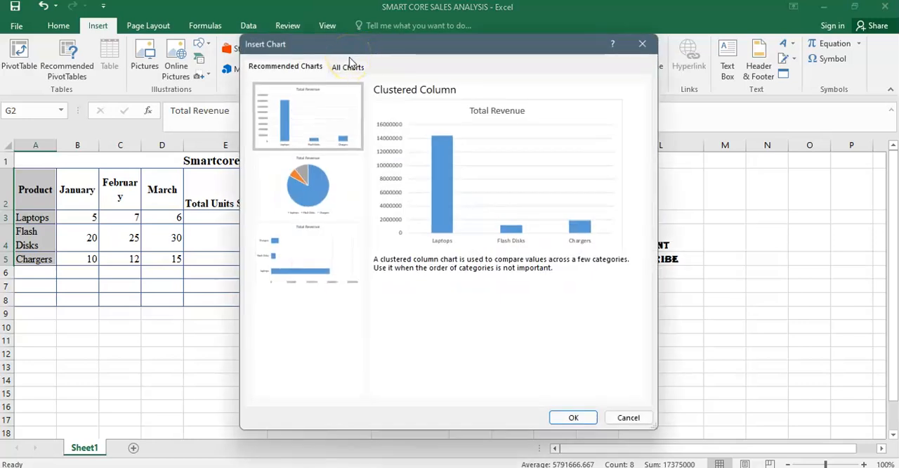
left_click(574, 417)
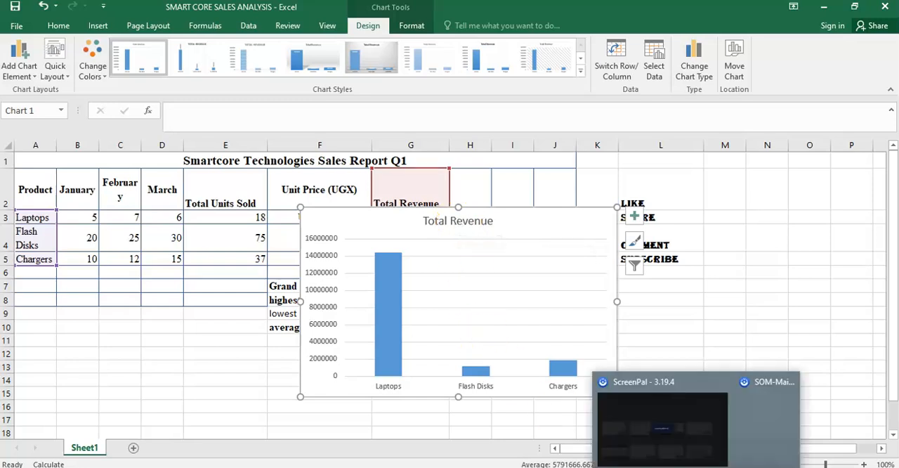
- Copy "total revenue per product" from the Charts question in the Word document and paste it over the Excel chart's title
key("alt+Tab")
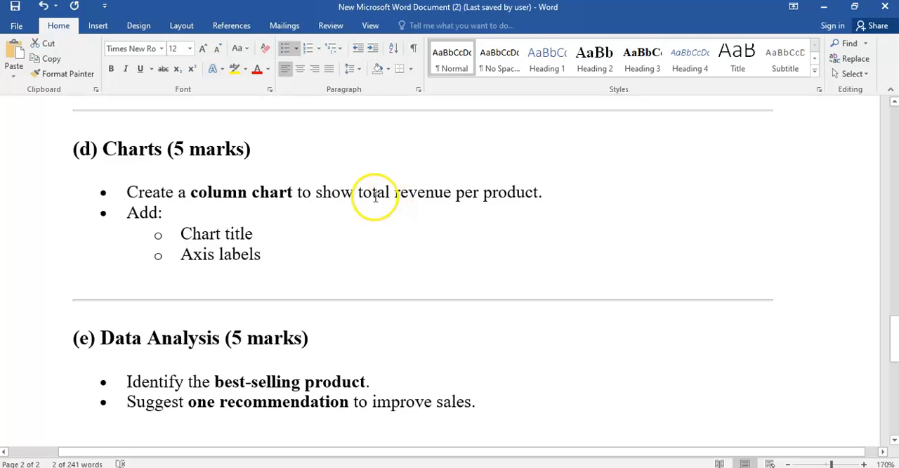
left_click_drag(359, 191, 540, 197)
key("ctrl+c")
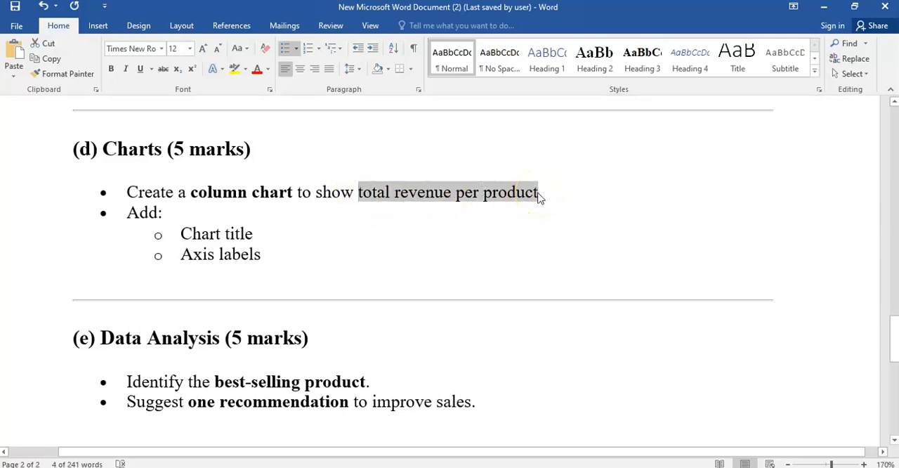
left_click(726, 466)
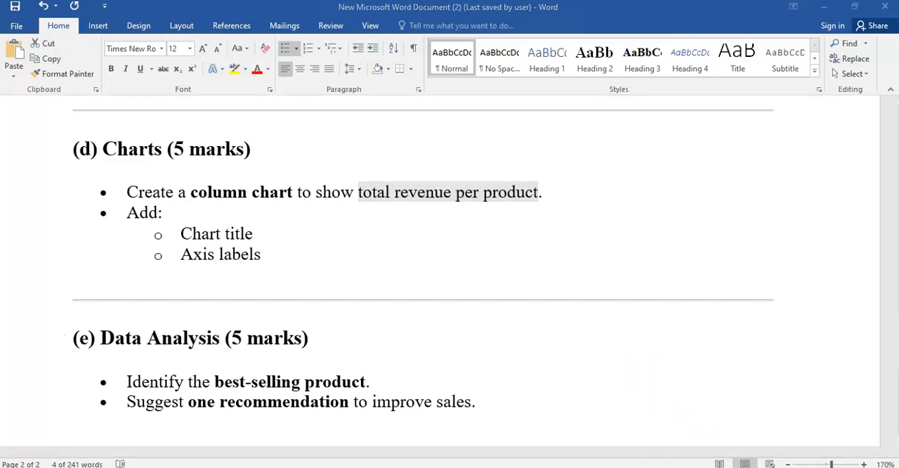
left_click(472, 219)
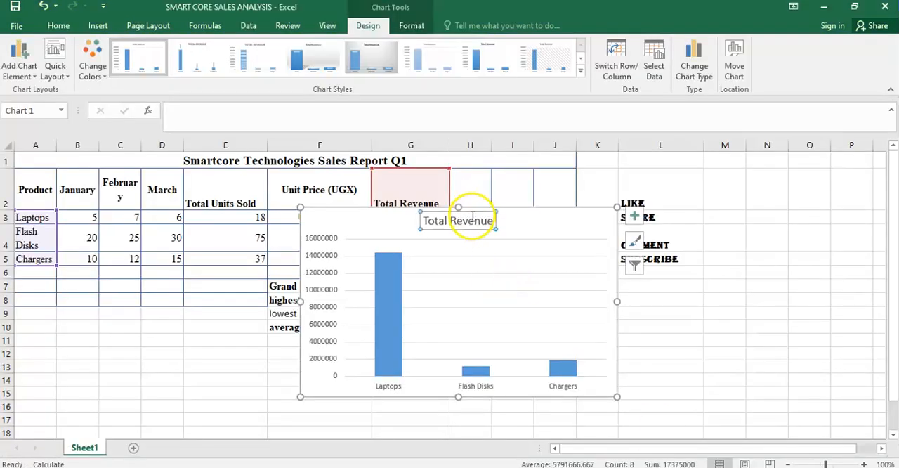
double_click(472, 219)
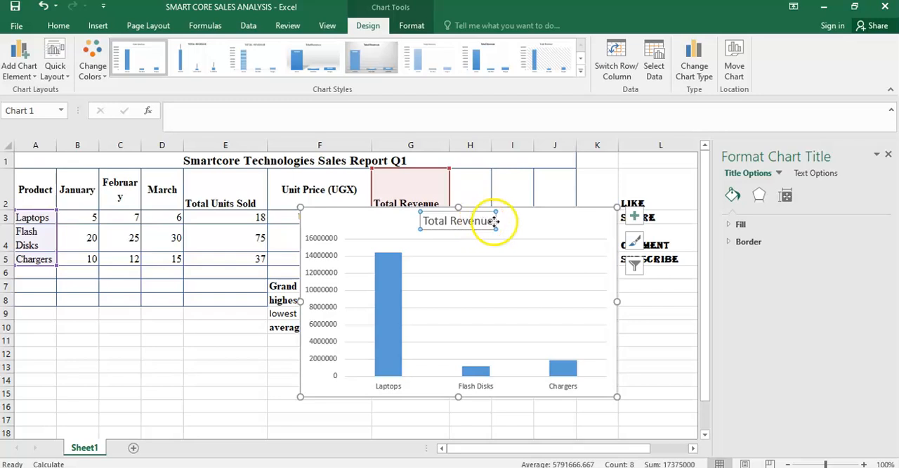
left_click_drag(495, 221, 435, 221)
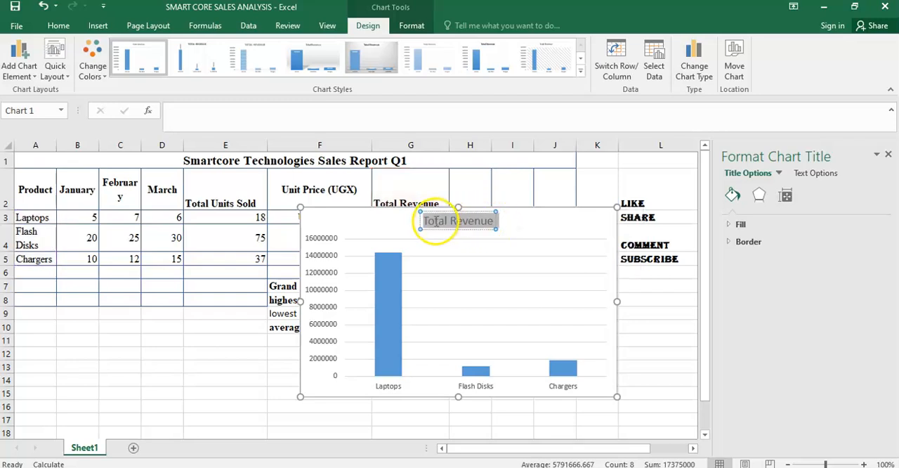
key("ctrl+v")
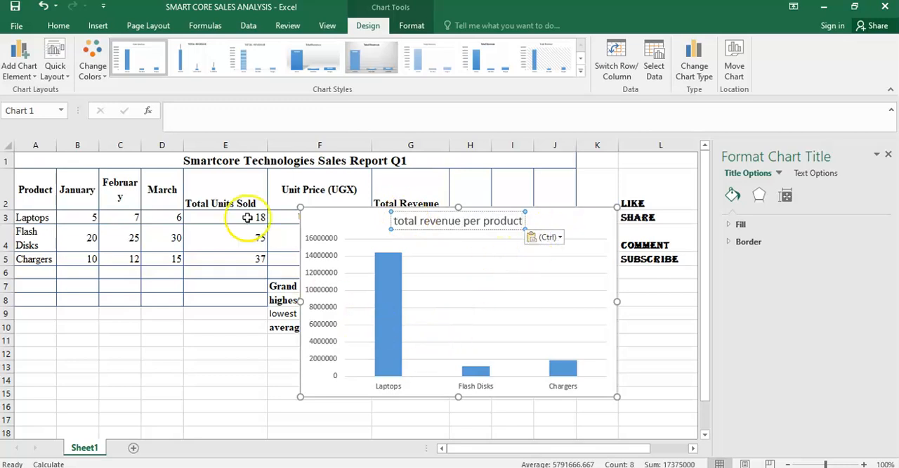
- Add a primary horizontal axis title to the chart and change its text to "PRODUCTS"
left_click(27, 70)
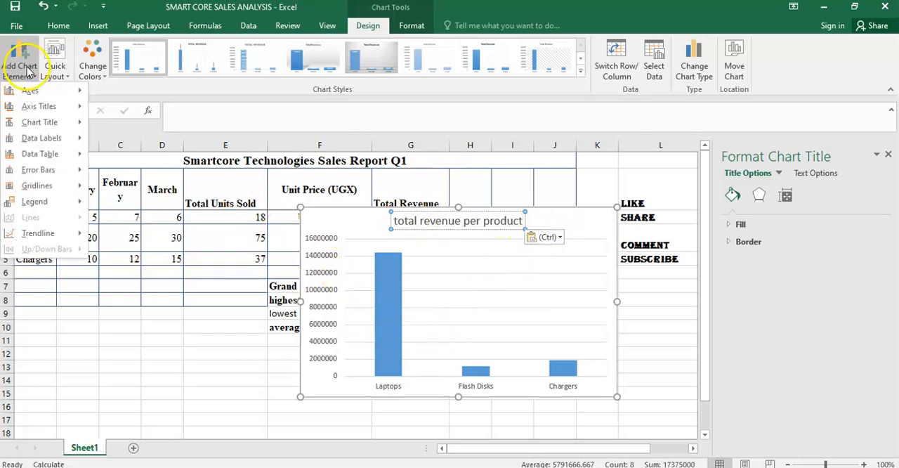
mouse_move(35, 106)
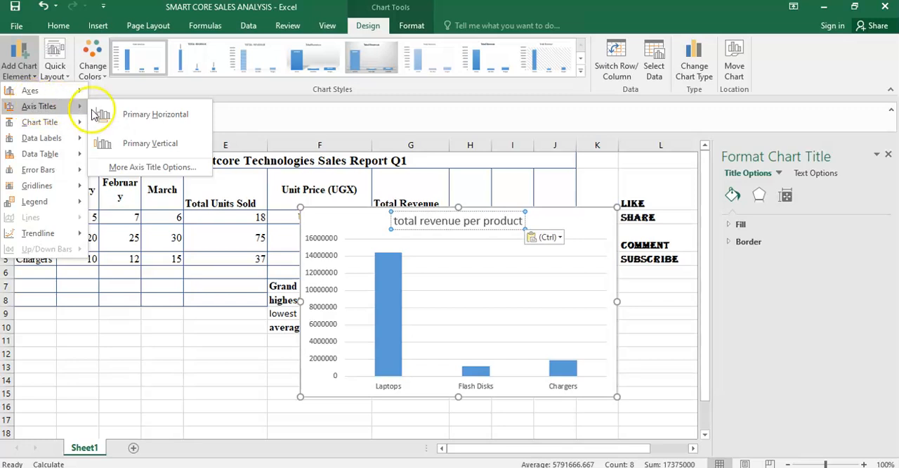
left_click(121, 114)
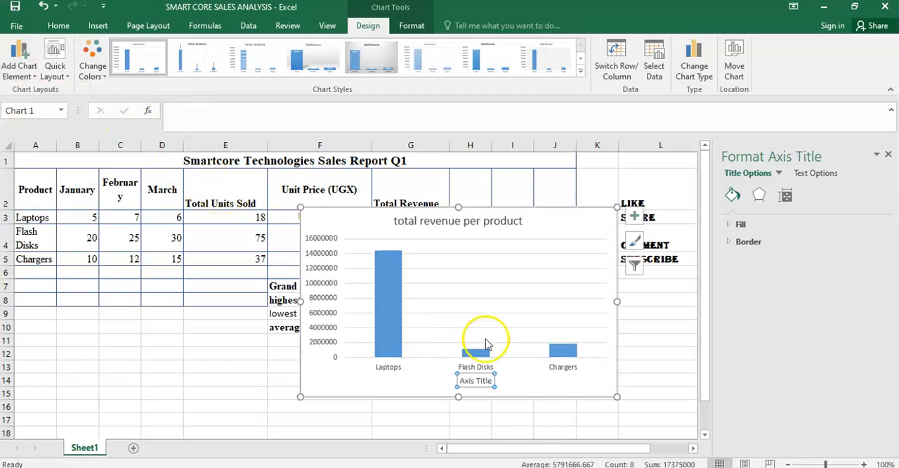
left_click(488, 382)
key("BackSpace")
key("BackSpace")
key("BackSpace")
key("BackSpace")
key("BackSpace")
key("BackSpace")
key("BackSpace")
key("BackSpace")
key("BackSpace")
key("BackSpace")
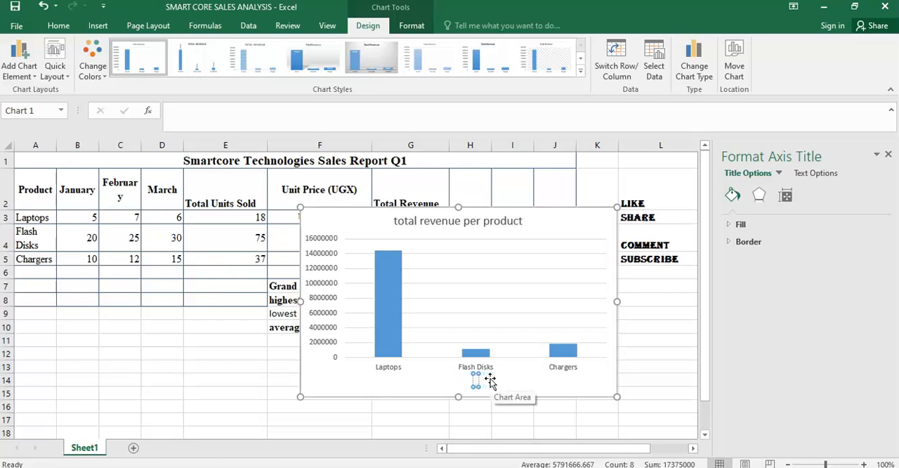
type("PRODUS")
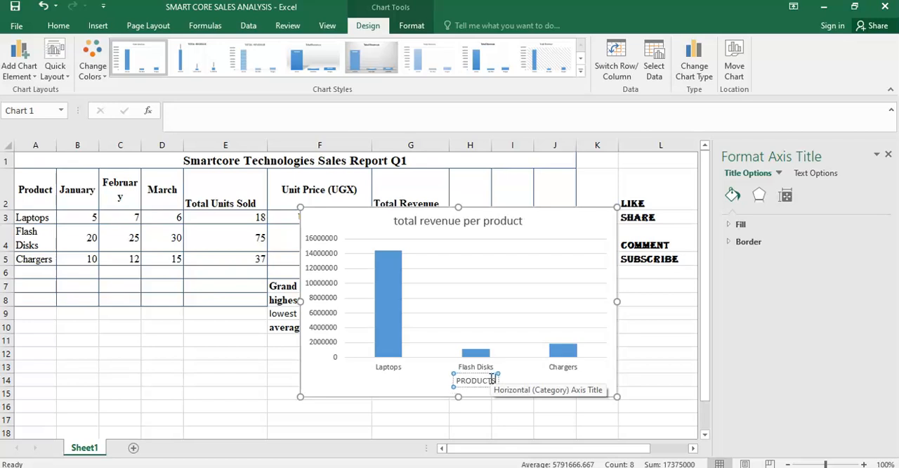
- Add a primary vertical axis title reading "AAMOUNT (UGX)" and move the chart slightly down and to the right on the sheet
left_click(6, 67)
mouse_move(75, 112)
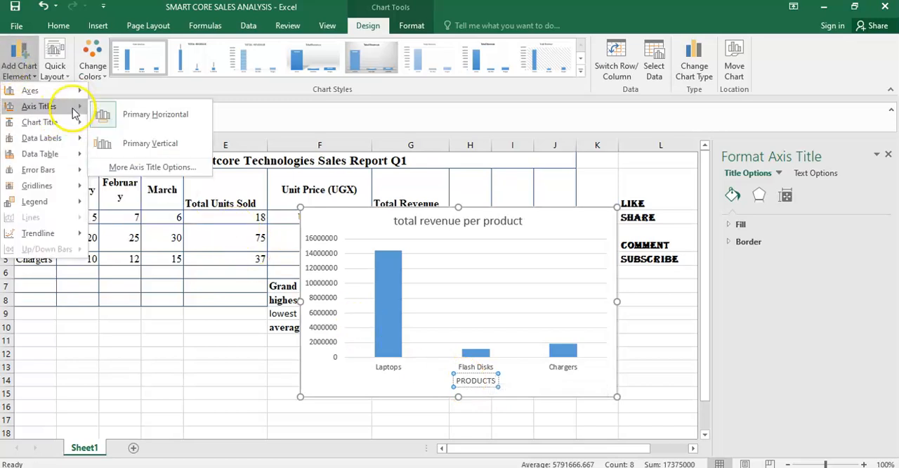
left_click(131, 152)
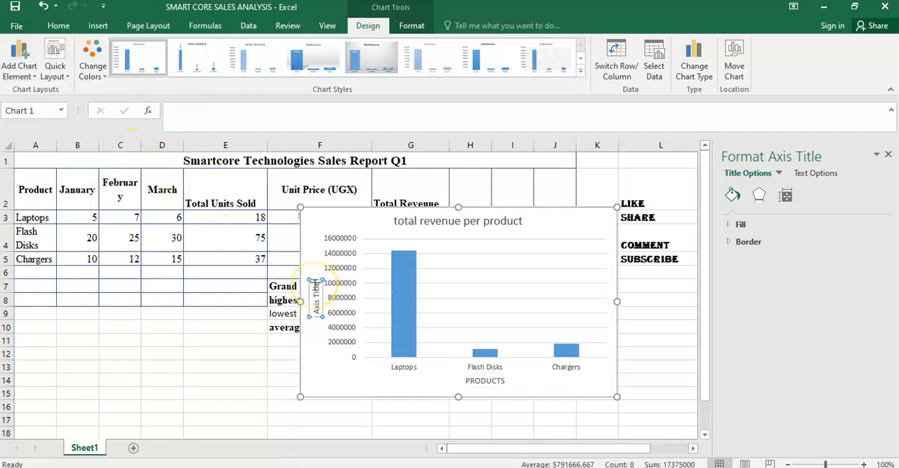
key("BackSpace")
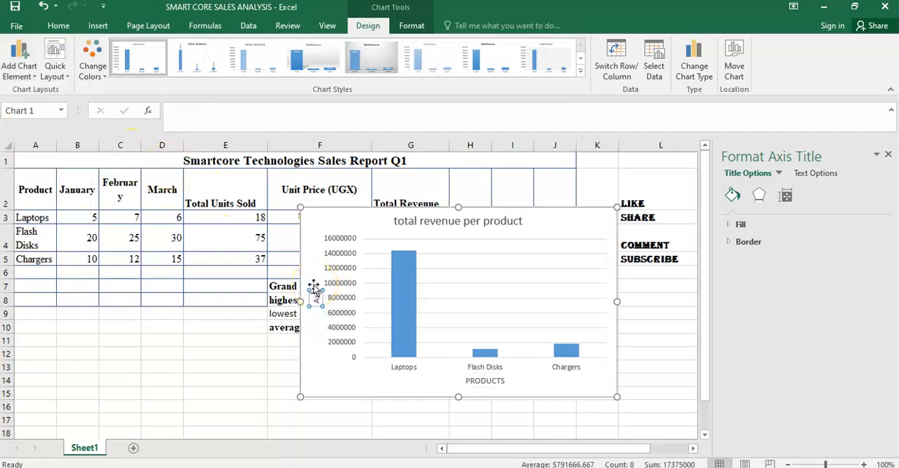
key("BackSpace")
key("BackSpace")
key("BackSpace")
type("MOU")
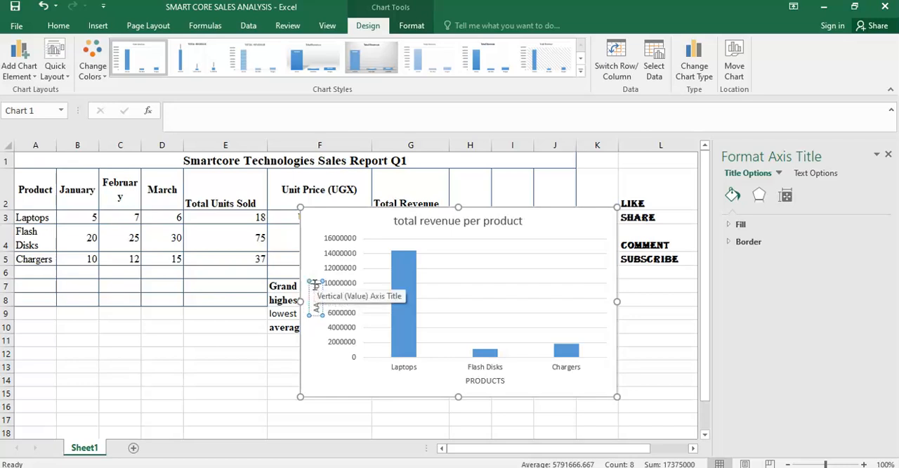
type("NT (UGX)")
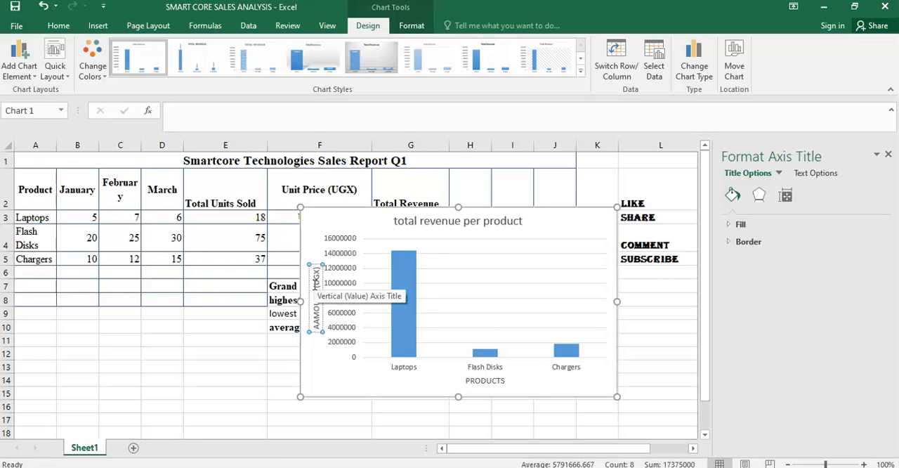
left_click(316, 361)
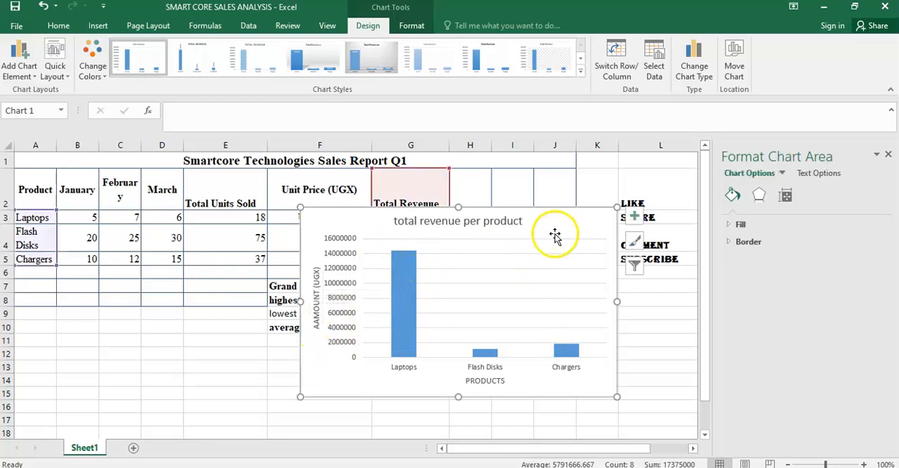
left_click_drag(563, 228, 577, 262)
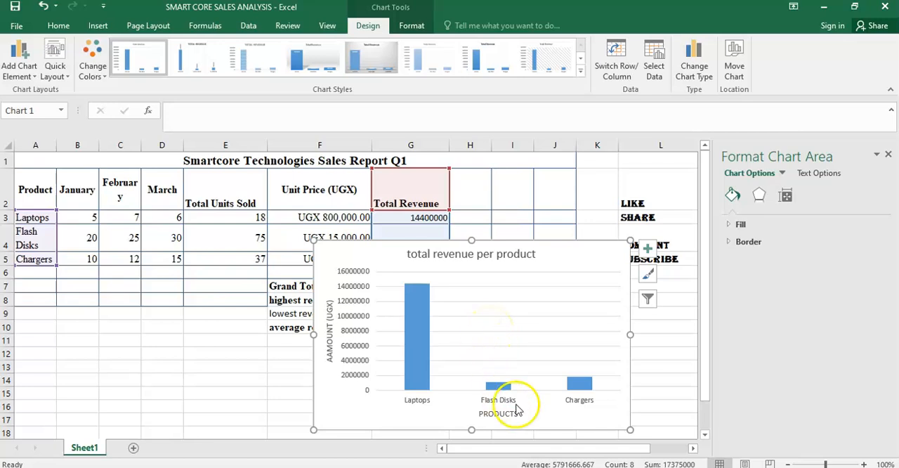
- Examine the Excel revenue chart against the Word document's Data Analysis questions on the best-selling product and a recommendation to improve sales
left_click(668, 467)
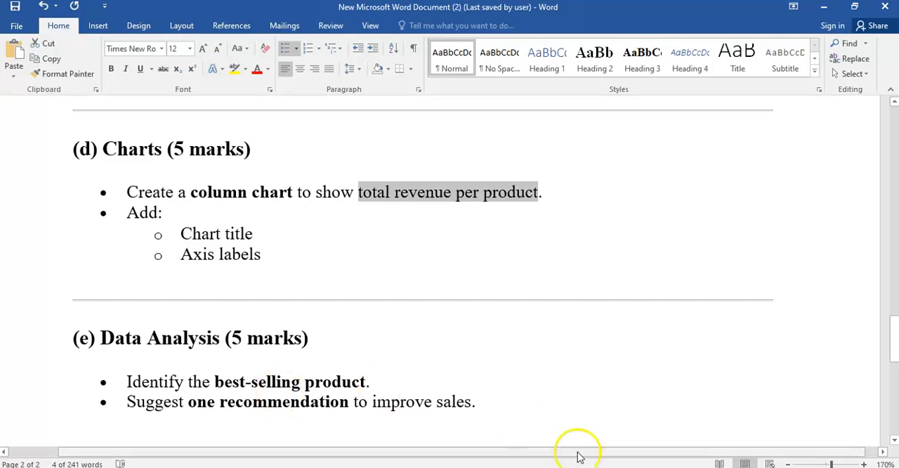
left_click(726, 467)
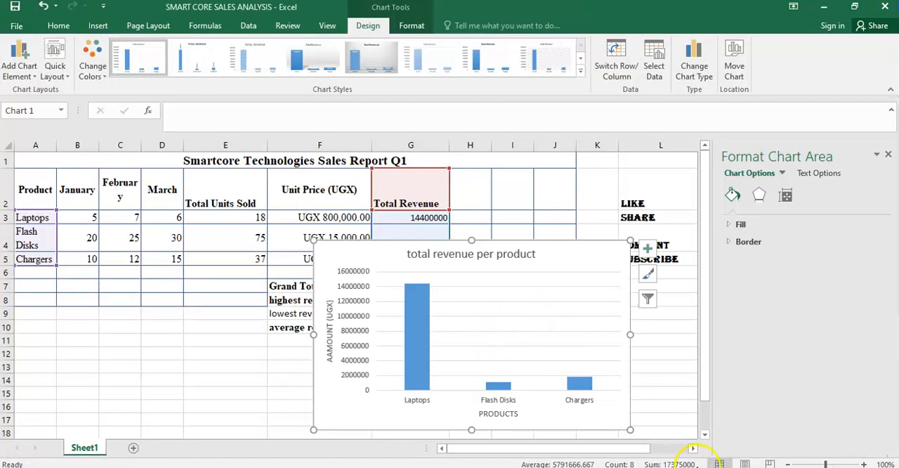
left_click(668, 467)
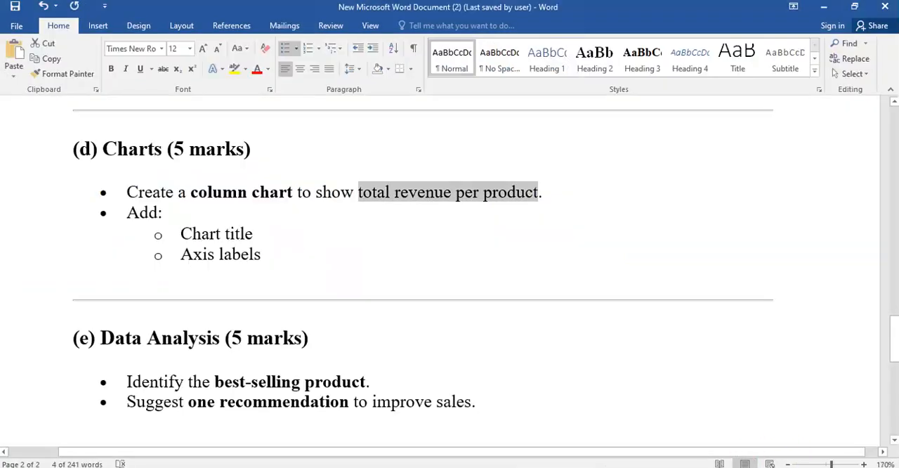
left_click(726, 467)
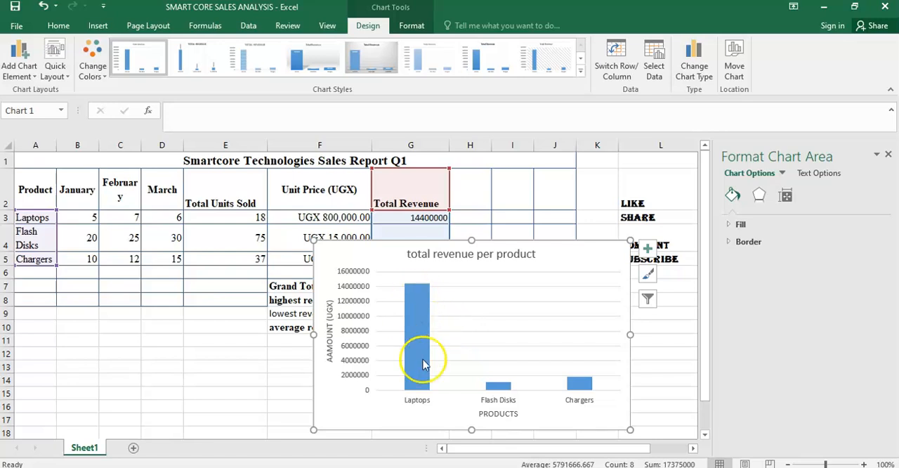
mouse_move(415, 354)
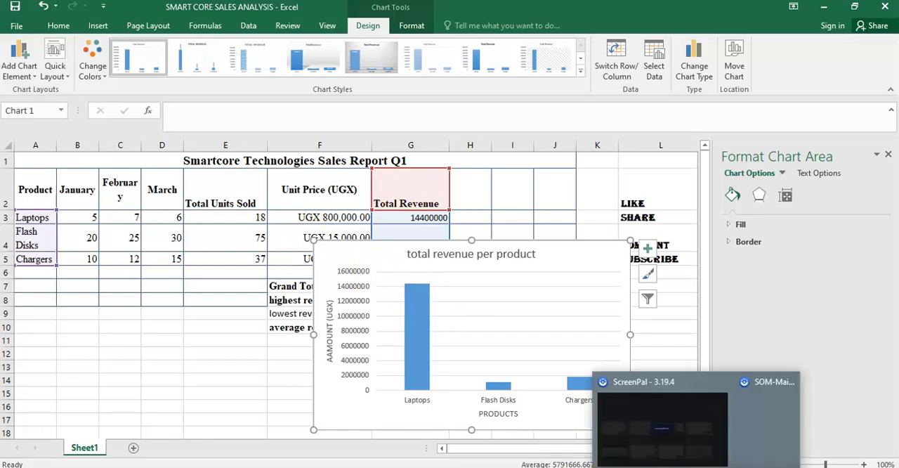
mouse_move(696, 466)
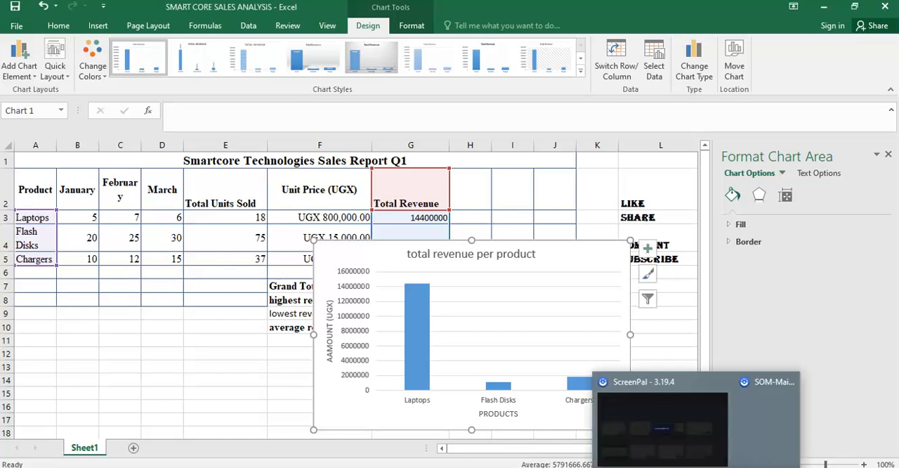
left_click(660, 467)
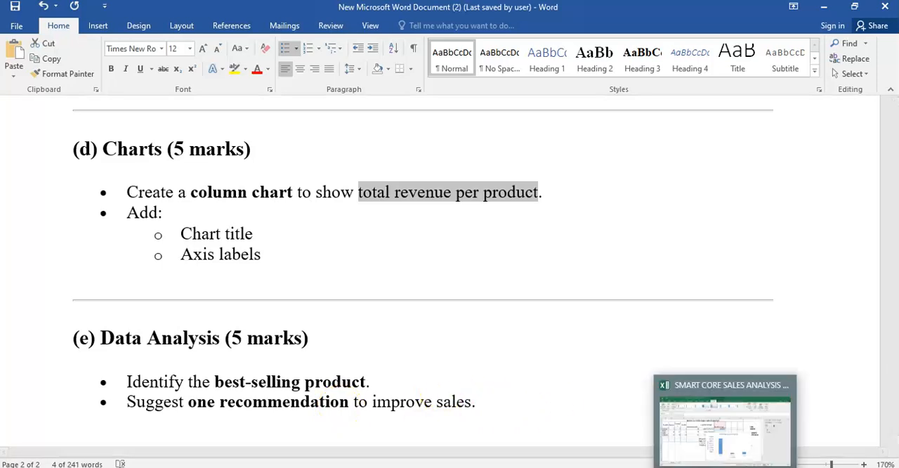
left_click(727, 466)
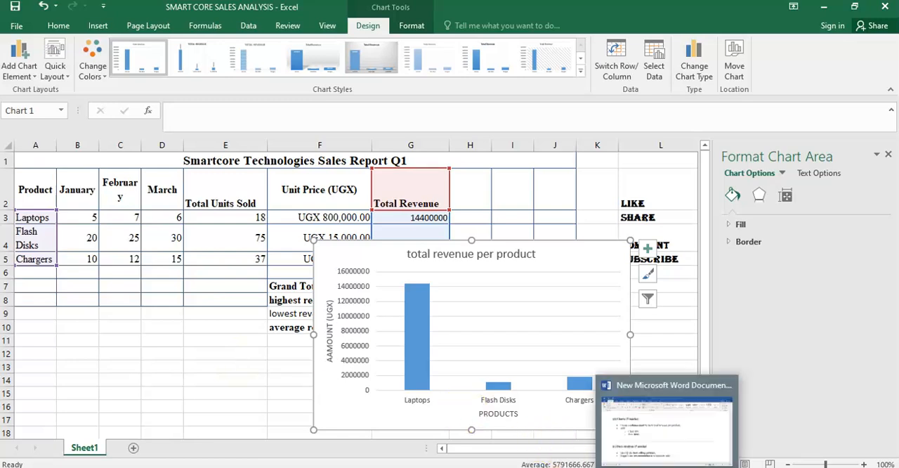
left_click(668, 466)
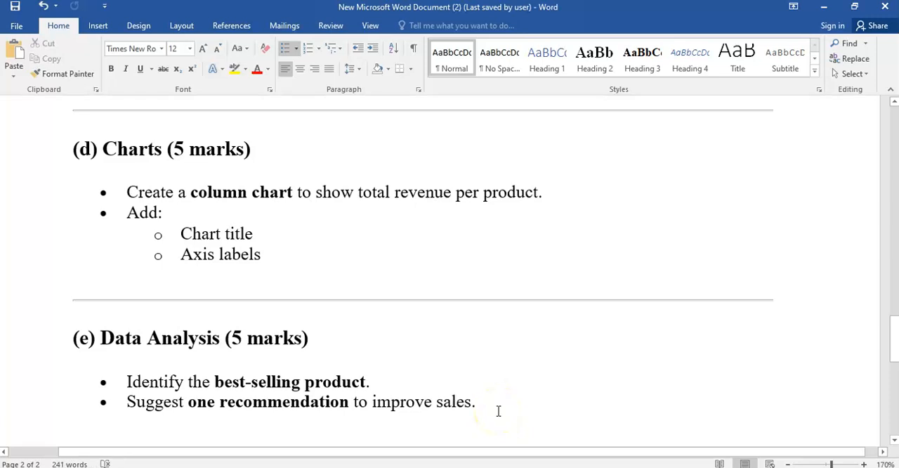
- Append "( USE WHATAPP FOR BUSSINES" to the end of the sales recommendation bullet under Data Analysis in the Word document
type("(")
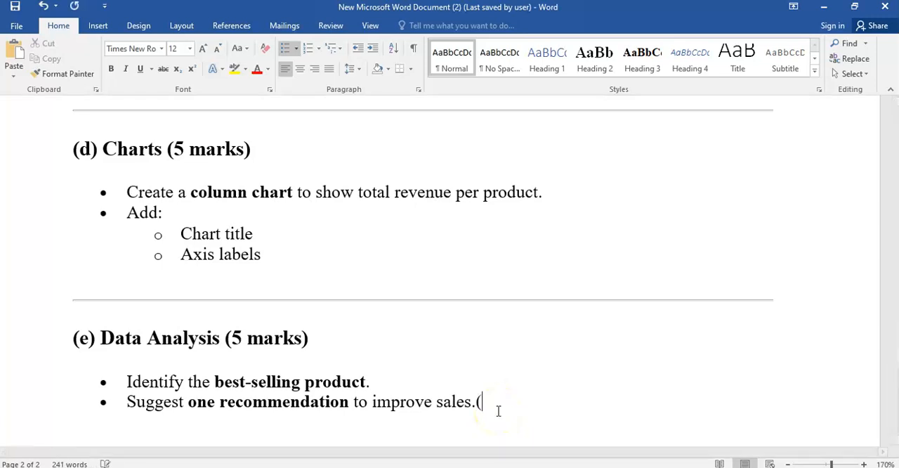
type(" USE")
type("USE")
key("BackSpace")
key("BackSpace")
key("BackSpace")
type("WHATAAP")
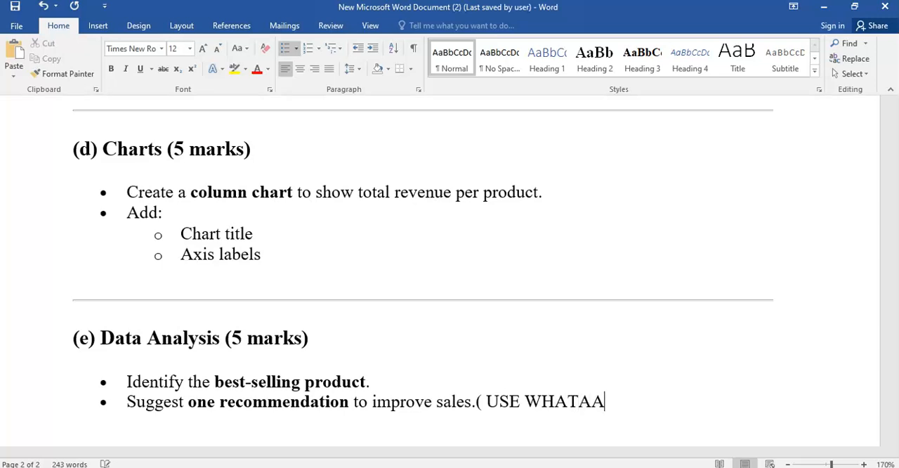
key("BackSpace")
key("BackSpace")
type("PP FOR BUSSINES")
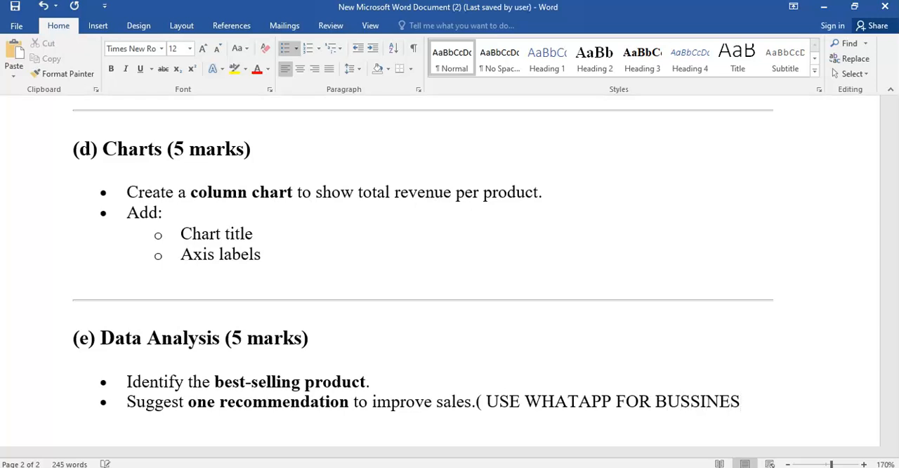
type(",INSTAGRAM")
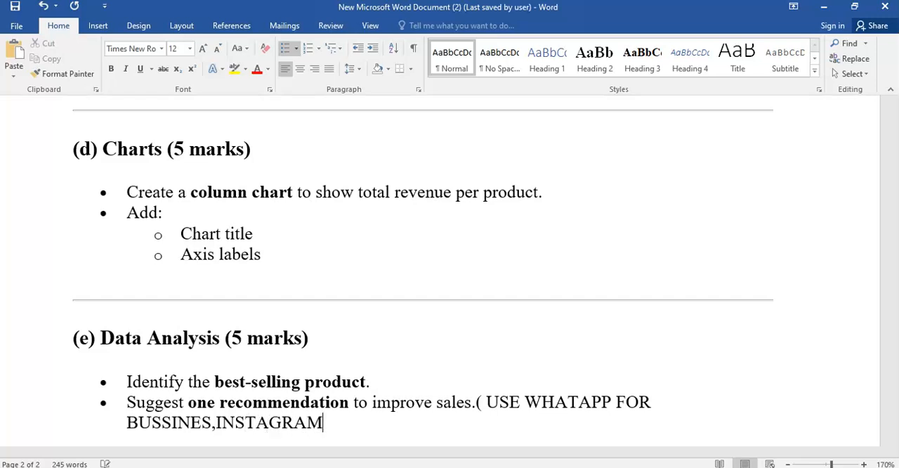
type(",TITOK")
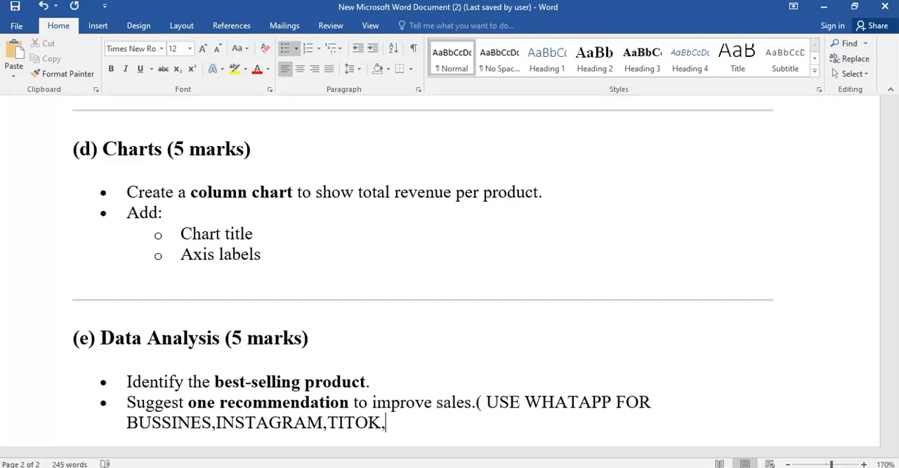
- Extend the recommendation answer with ",INSTAGRAM,TITOK,WEBSITES" as further platforms for improving sales
type(",WEBSITES")
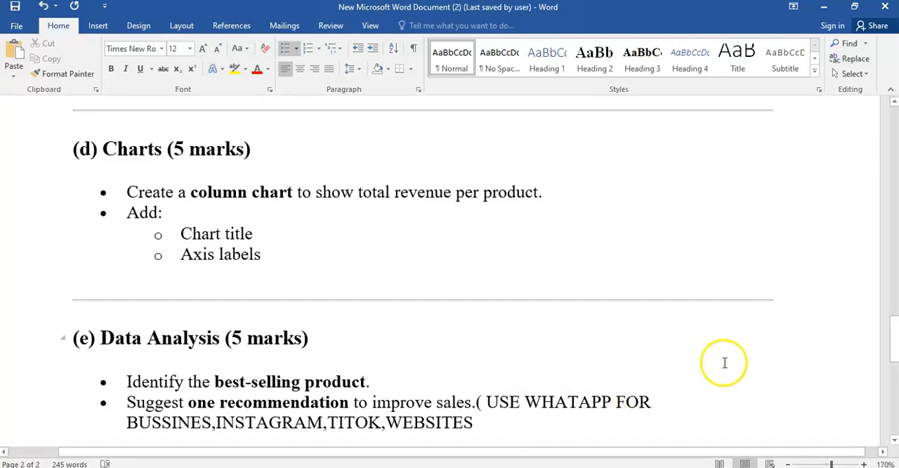
- Review the Expected Competencies section, switch to the SMART CORE SALES ANALYSIS workbook in Excel and move the revenue chart left over columns B to F
left_click_drag(893, 344, 896, 380)
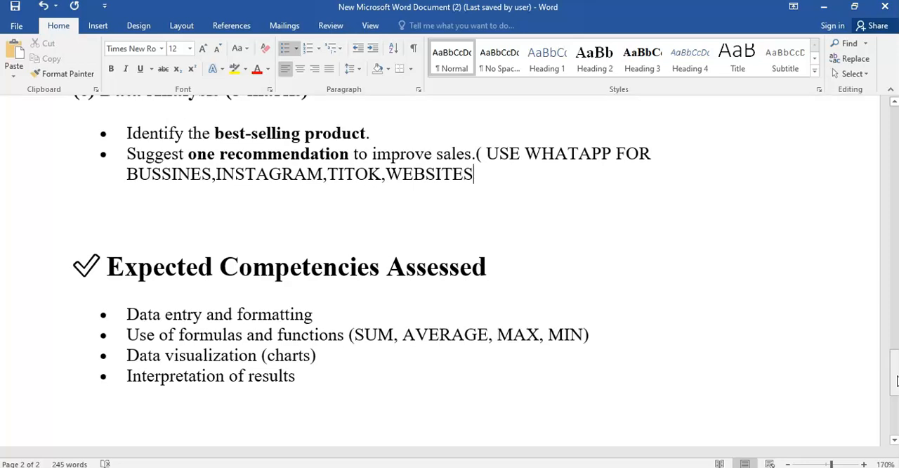
mouse_move(896, 380)
left_mouse_down()
mouse_move(891, 397)
mouse_move(892, 387)
left_mouse_up()
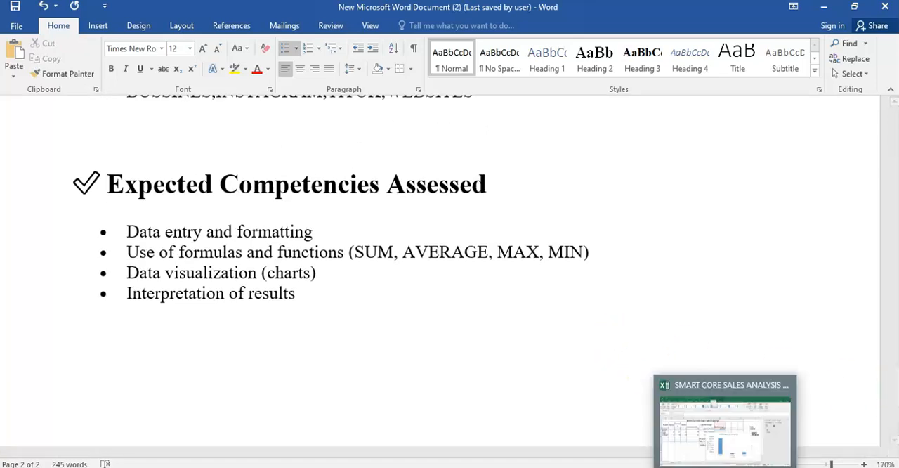
left_click(723, 421)
left_click_drag(616, 257, 358, 234)
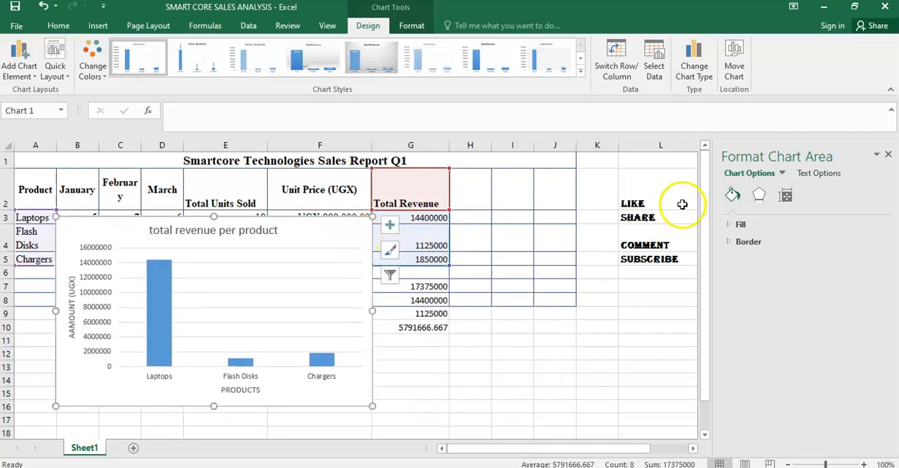
- Select the LIKE, SHARE, COMMENT and SUBSCRIBE cells in column L one after another to point them out
left_click(656, 204)
left_click(637, 216)
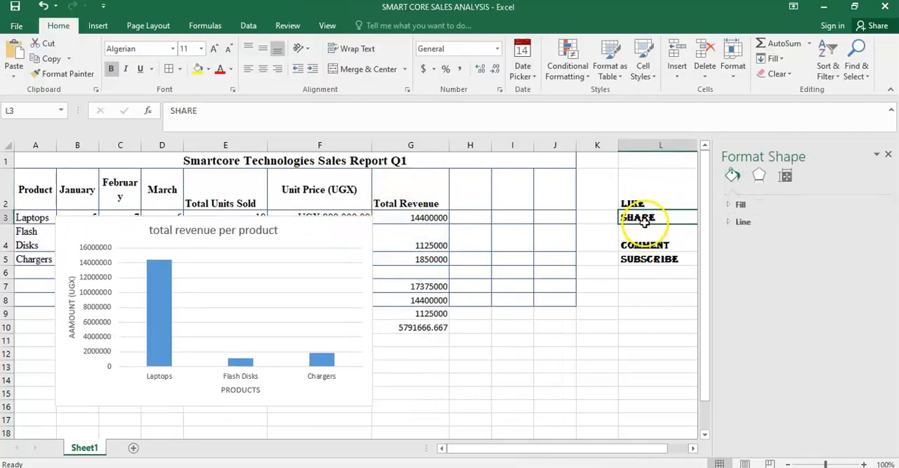
left_click(643, 237)
left_click(644, 259)
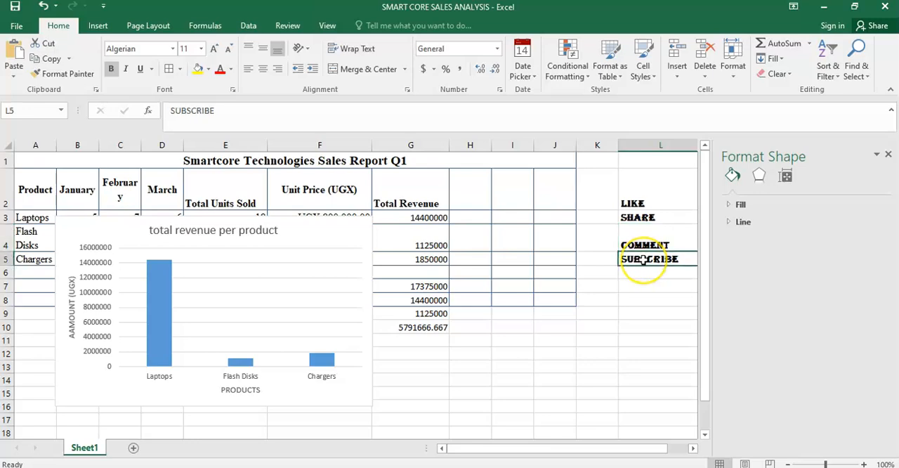